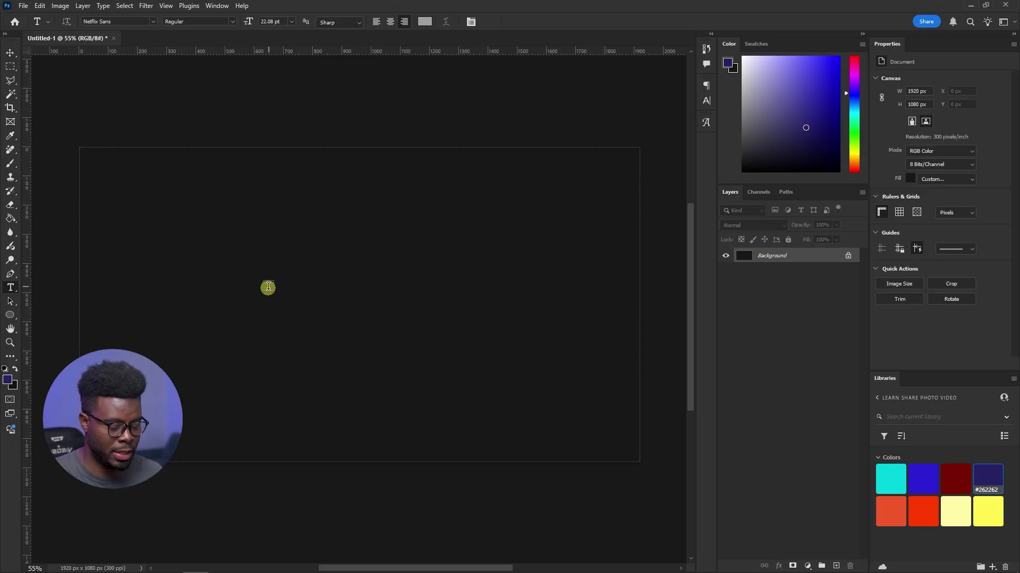
Step: Add a text layer reading 'FAN' on the canvas and set it in the Cinema Sunday font
left_click(255, 272)
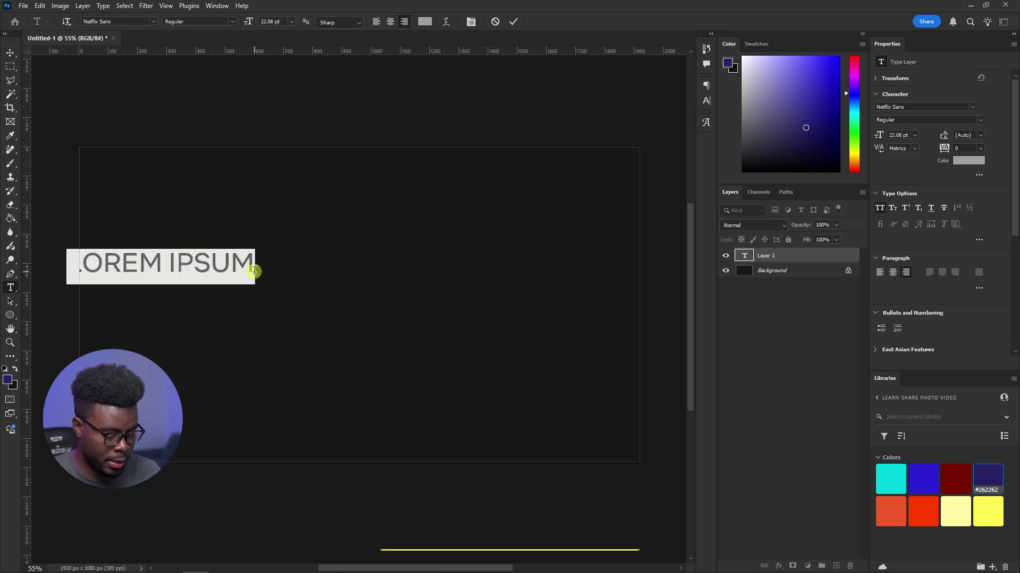
type("FANCY")
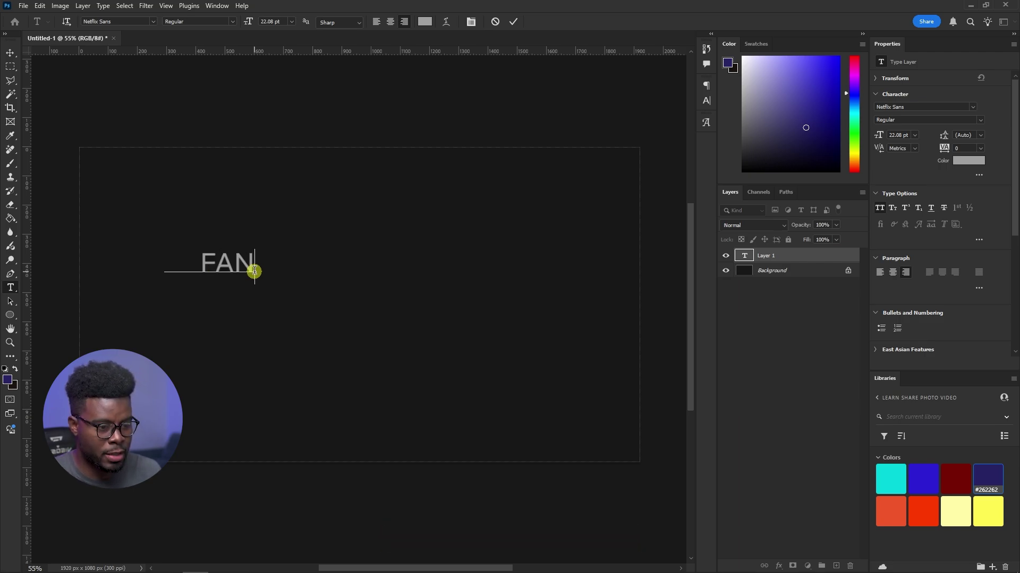
left_click(974, 108)
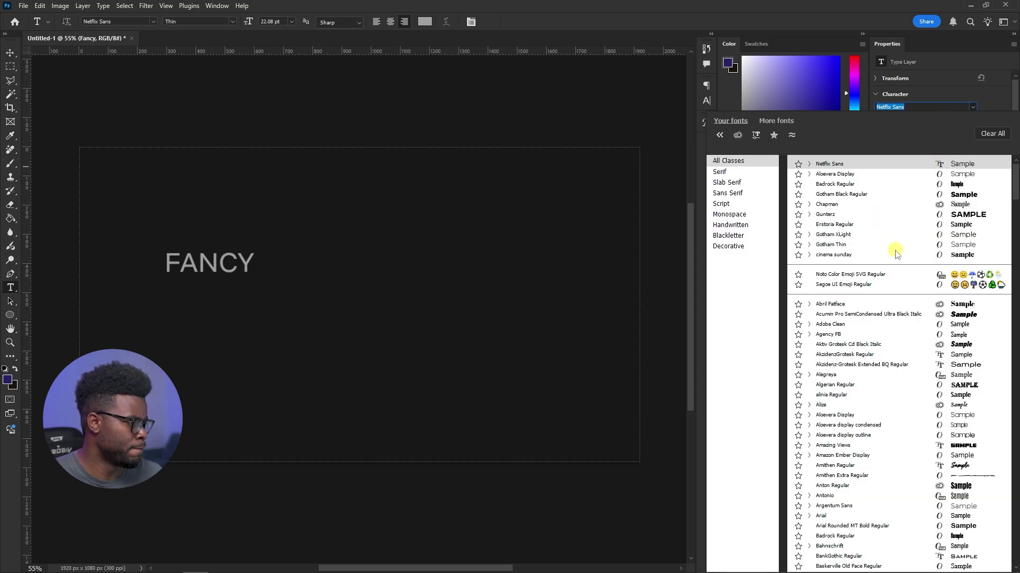
left_click(855, 256)
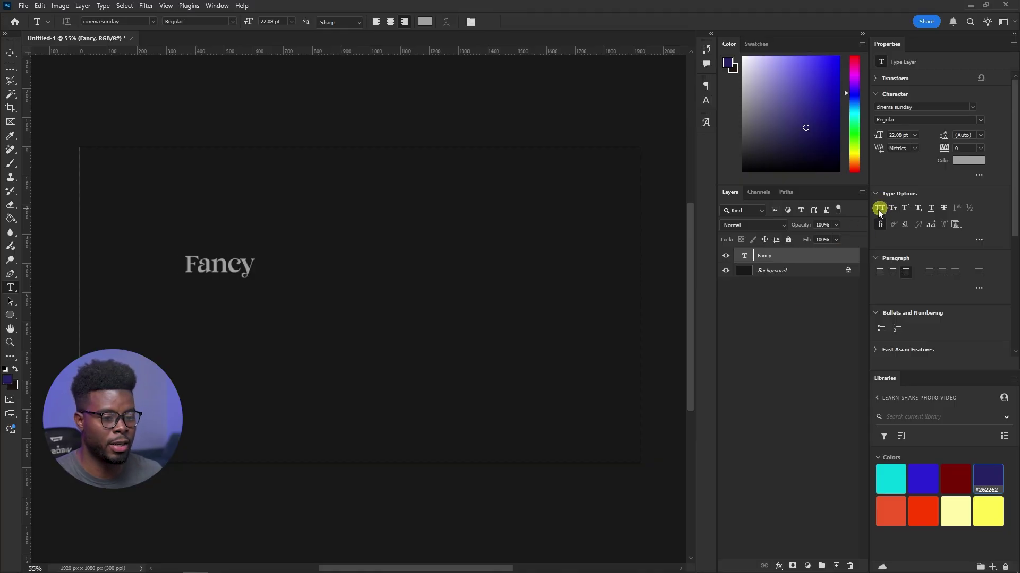
left_click(914, 139)
Step: Set the text to 60 pt and move the word to the canvas centre
left_click(910, 278)
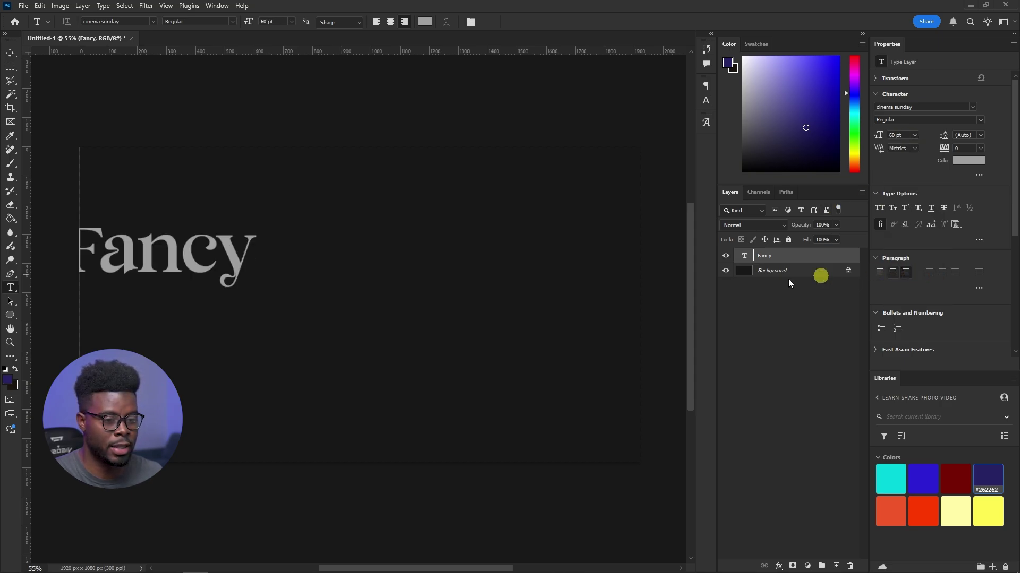
key("v")
left_click_drag(167, 239, 365, 290)
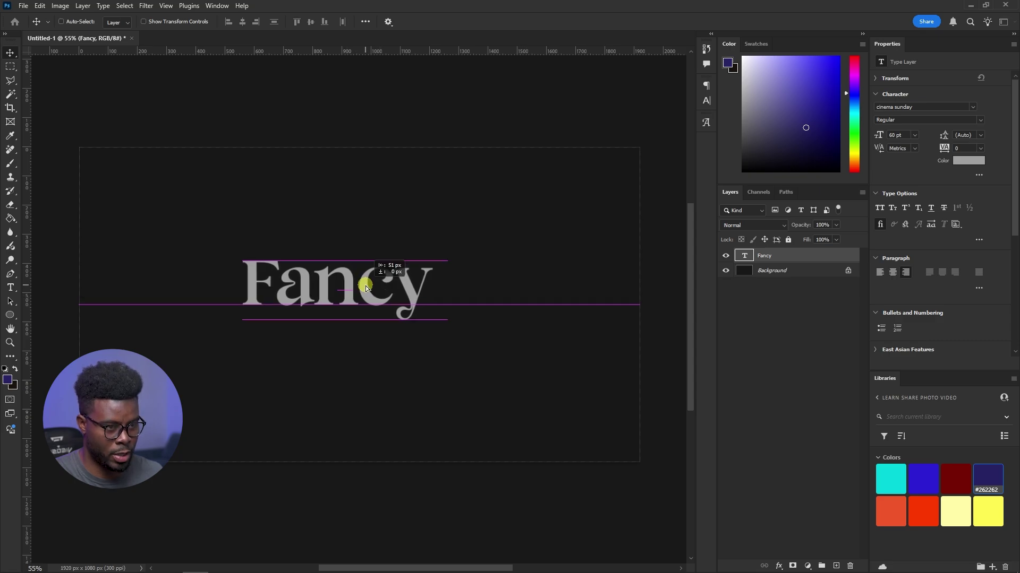
Step: Replace the capital F with a lowercase f so the word reads 'fancy'
left_click(311, 23)
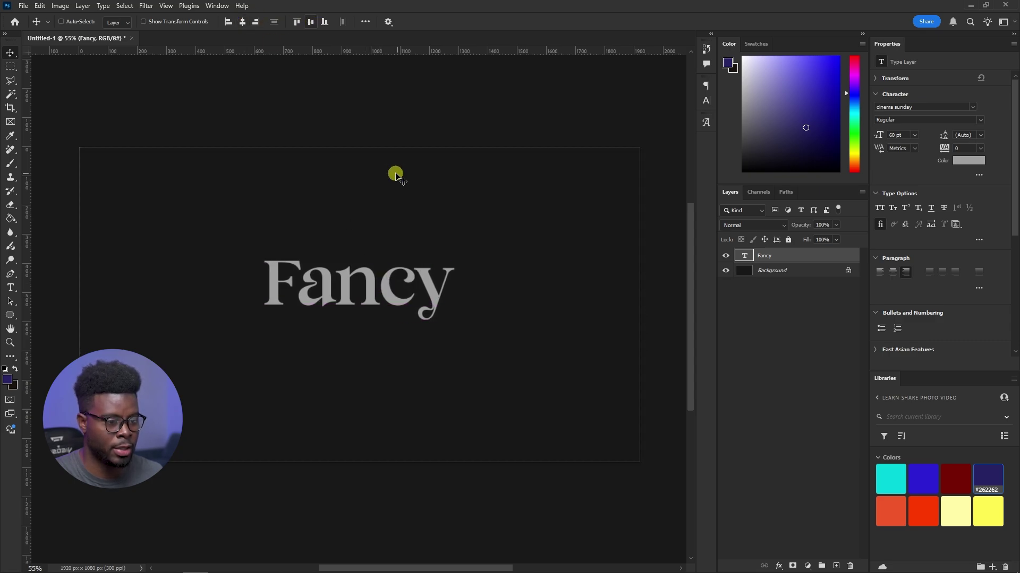
double_click(341, 295)
left_click_drag(305, 292, 256, 290)
type("f")
key("ctrl+Return")
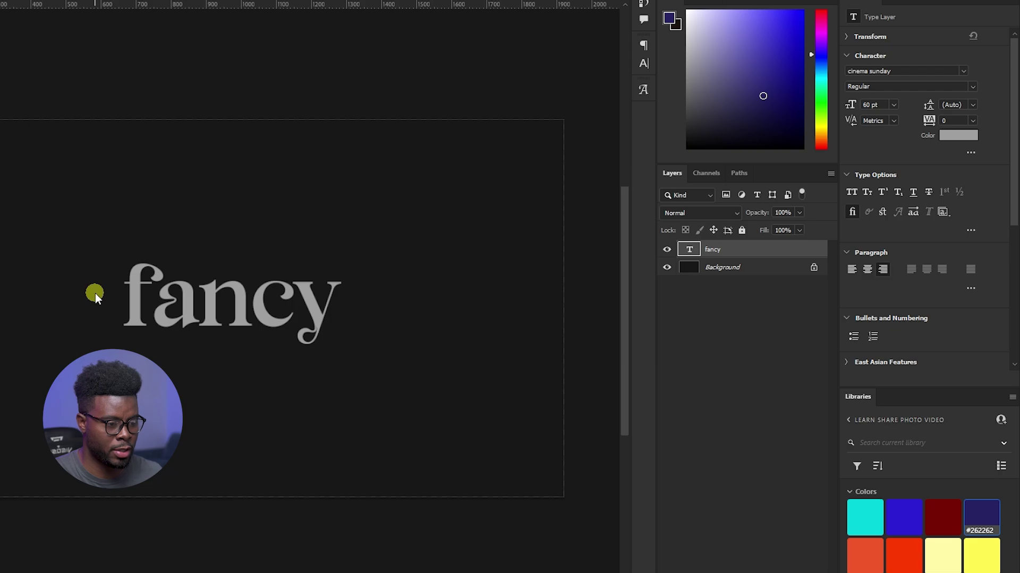
key("ctrl+z")
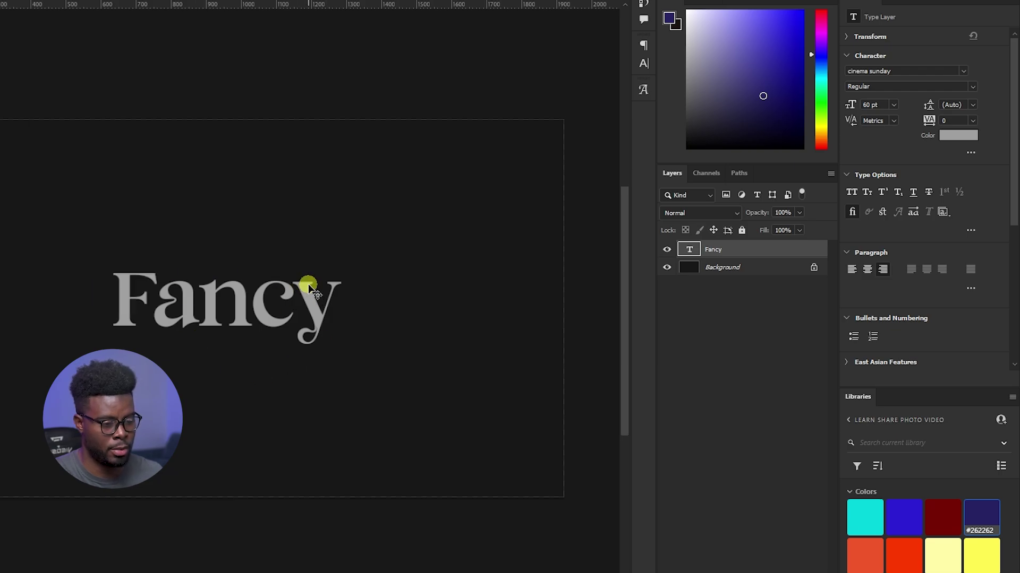
key("ctrl+shift+z")
Step: Scale the word up evenly from its centre to 84 pt, then select the letters 'an'
key("ctrl+t")
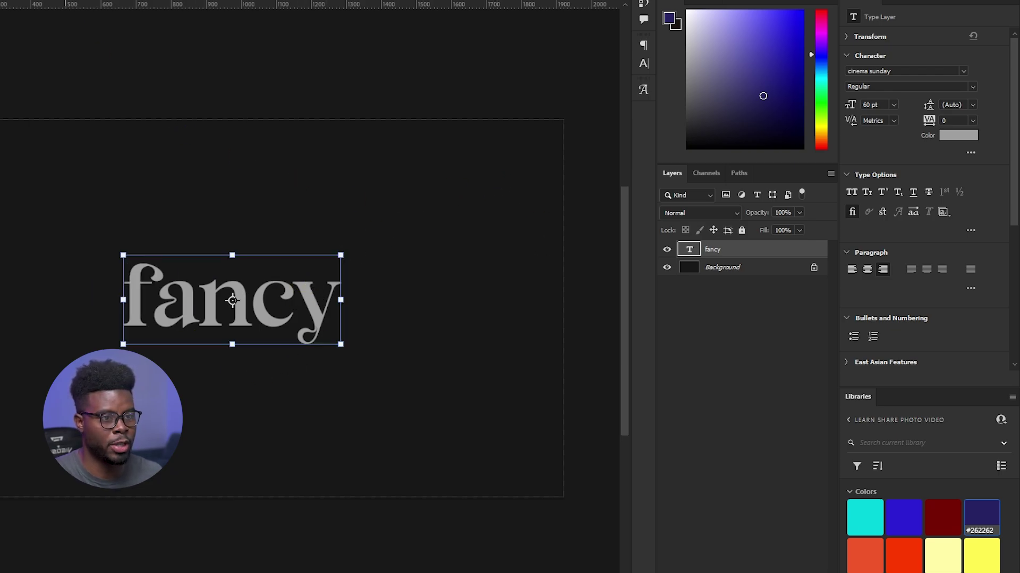
left_click_drag(341, 344, 383, 362)
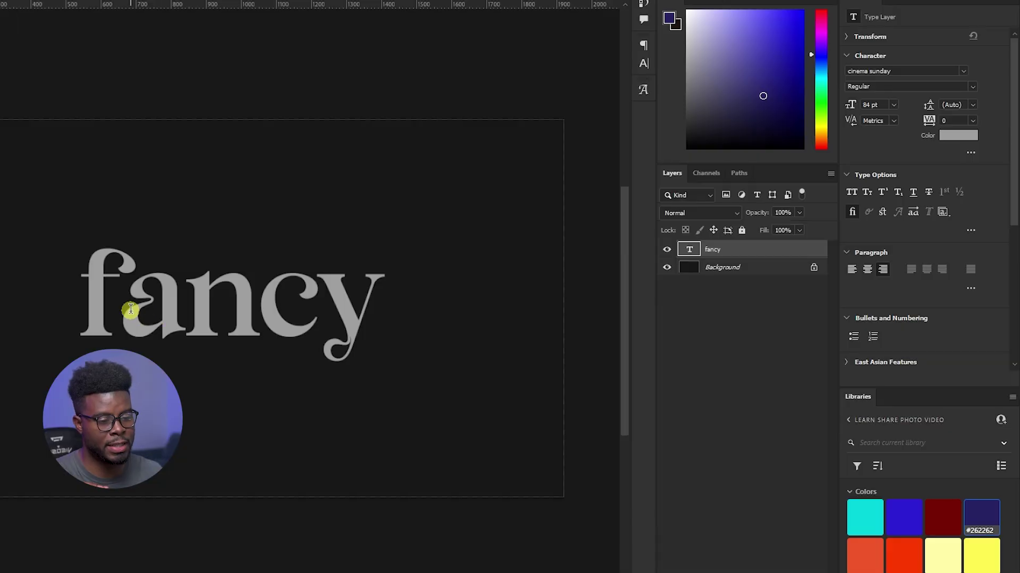
left_click_drag(130, 309, 234, 306)
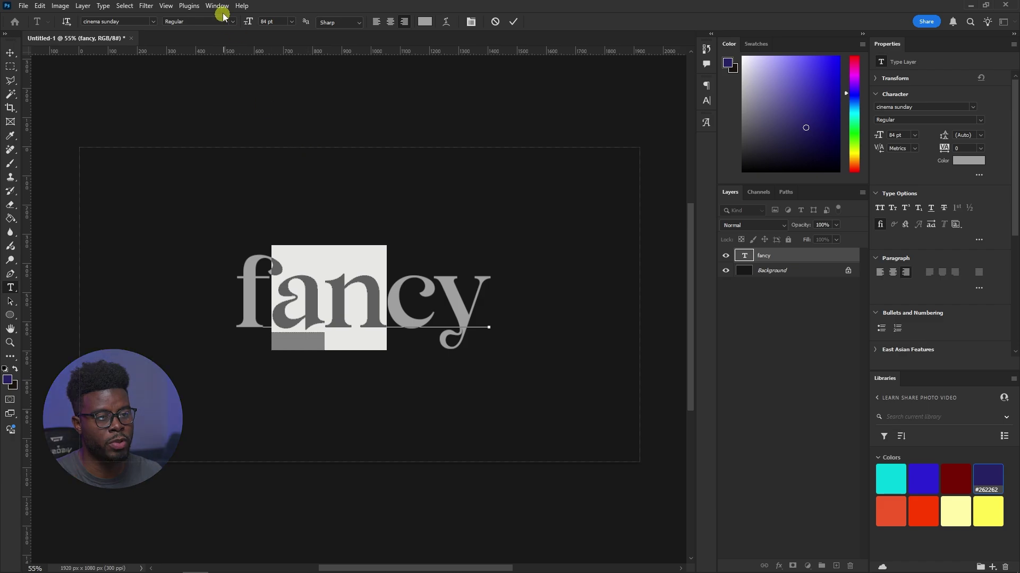
Step: Show the full Character panel with its OpenType glyph options
left_click(218, 6)
left_click(551, 80)
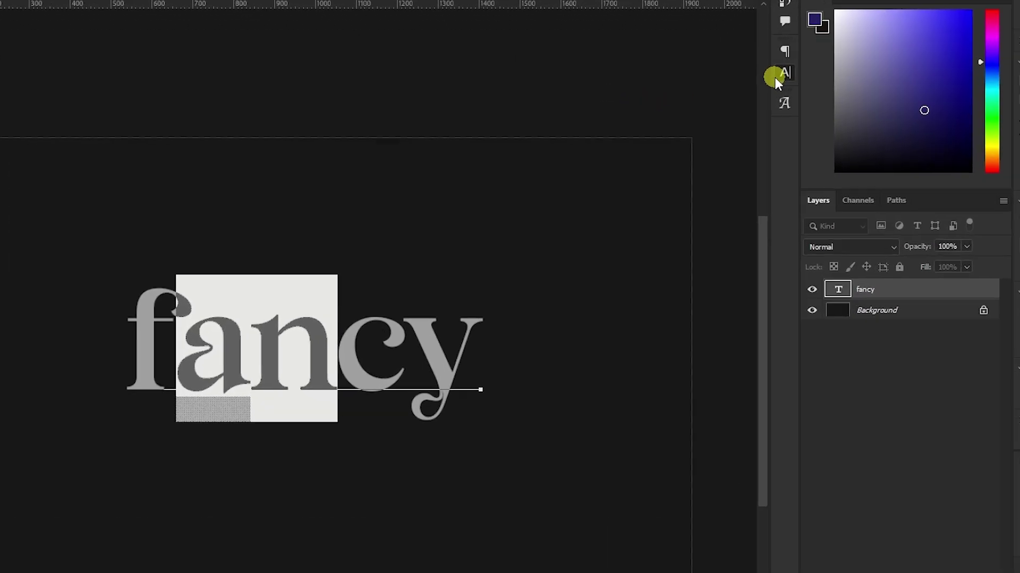
left_click(702, 102)
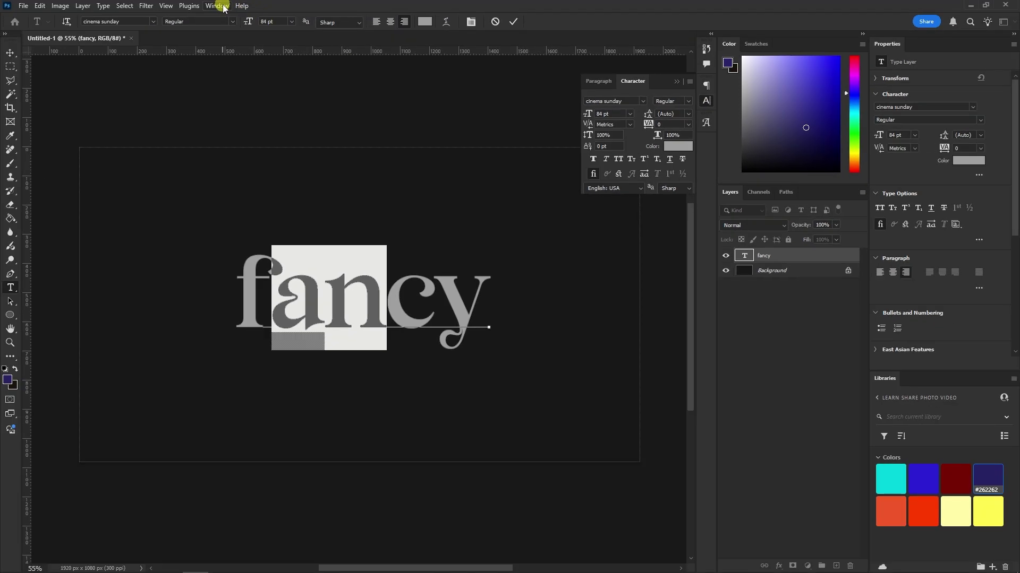
left_click(223, 6)
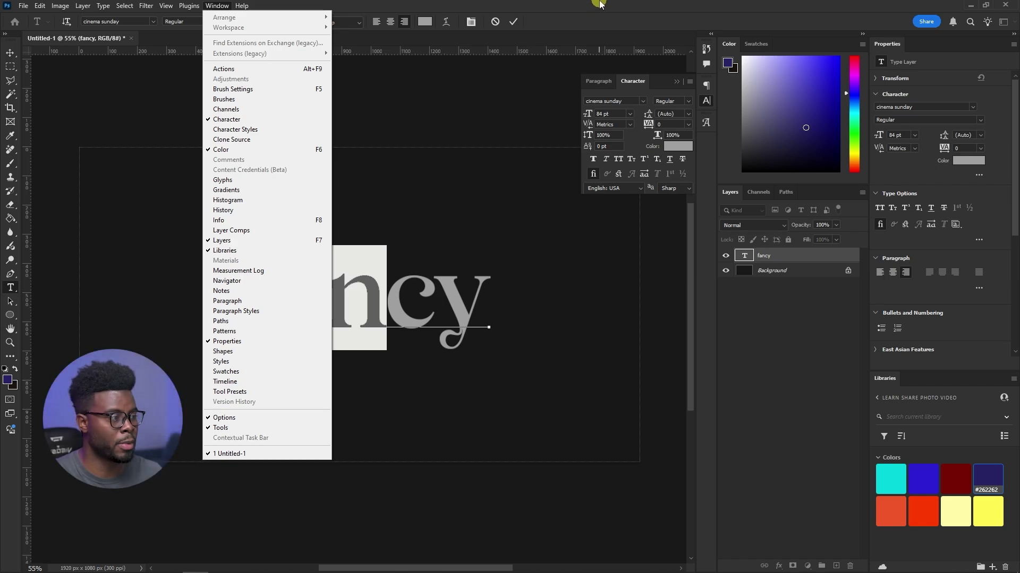
left_click(597, 6)
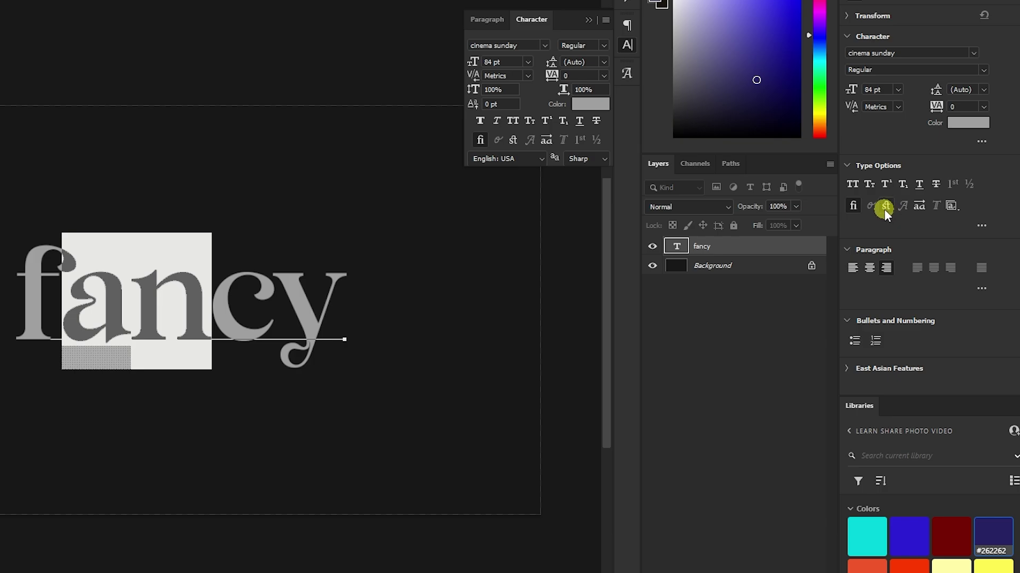
Step: Apply discretionary ligatures and stylistic alternates to the 'an' letters in 'fancy'
left_click(885, 207)
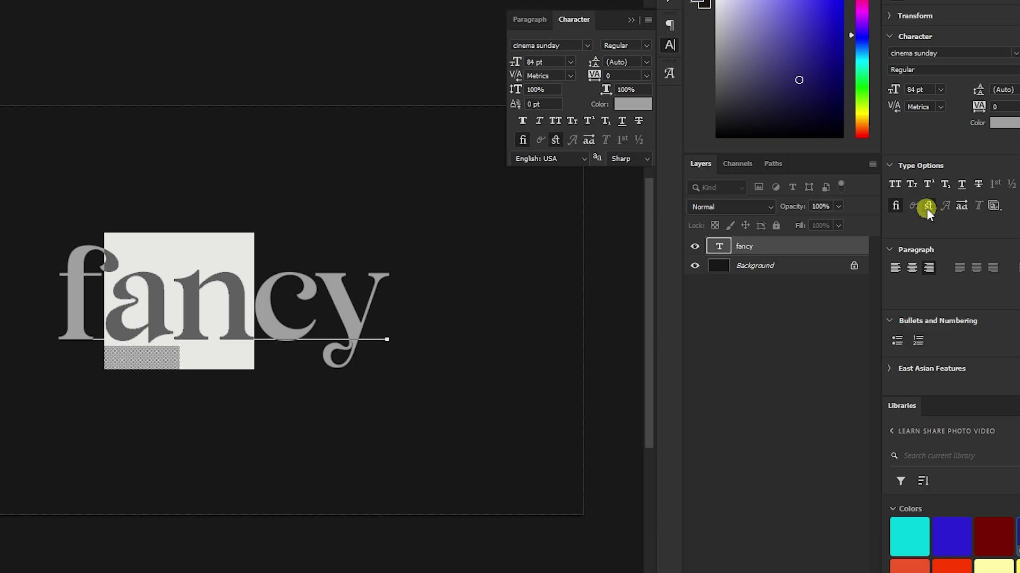
left_click(738, 246)
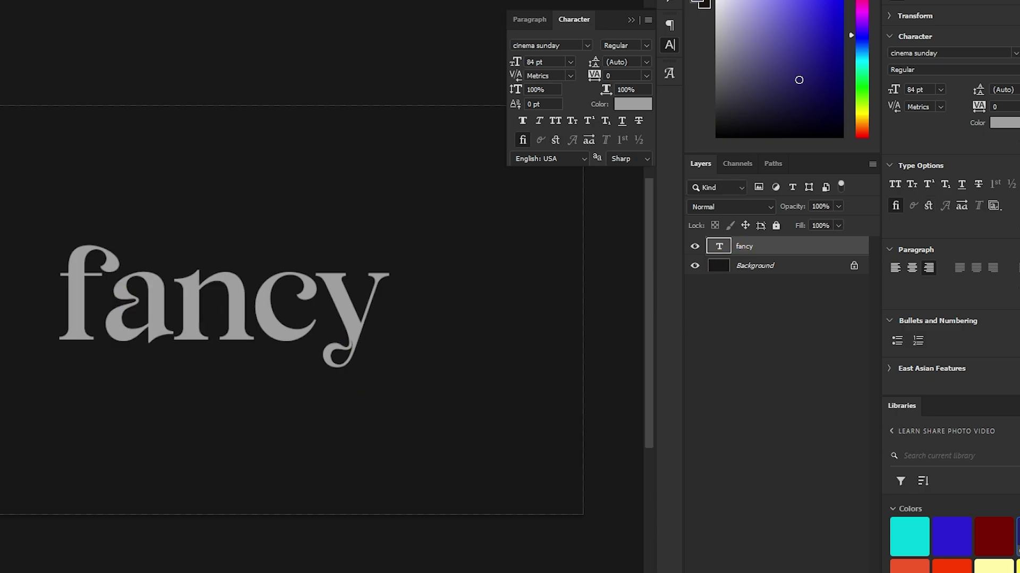
left_click_drag(117, 297, 196, 295)
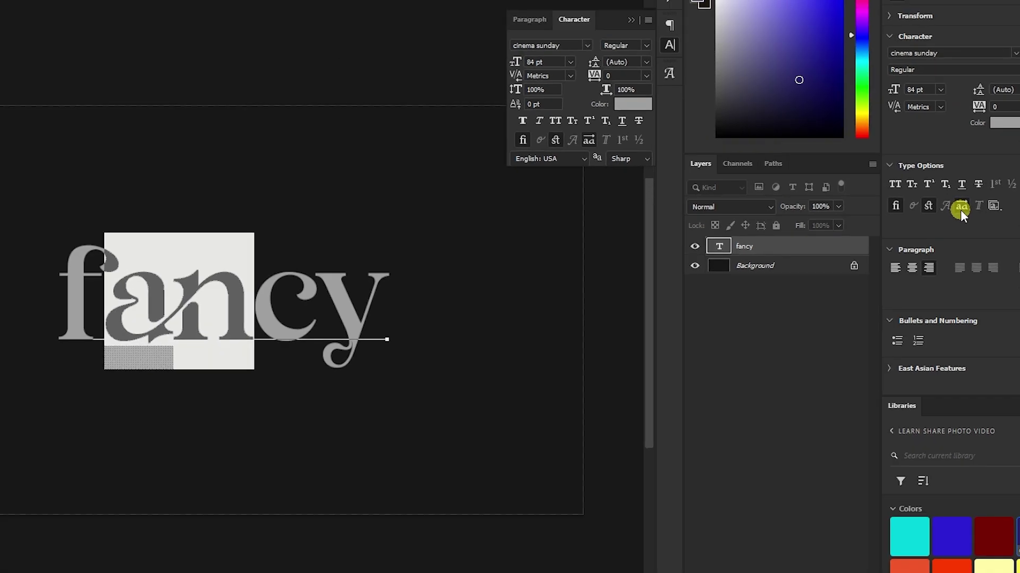
left_click(868, 182)
left_click(957, 209)
left_click(757, 248)
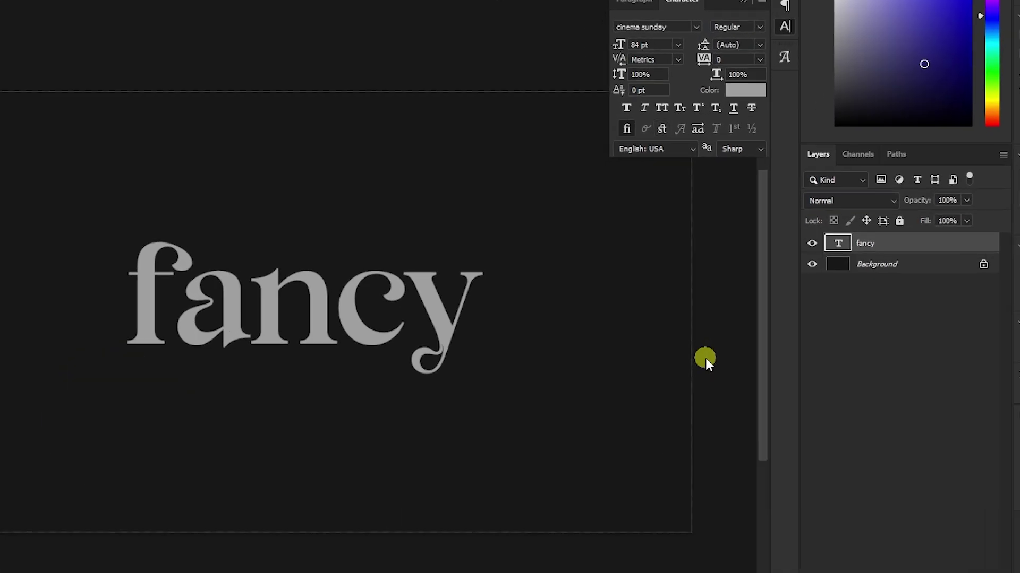
key("ctrl+z")
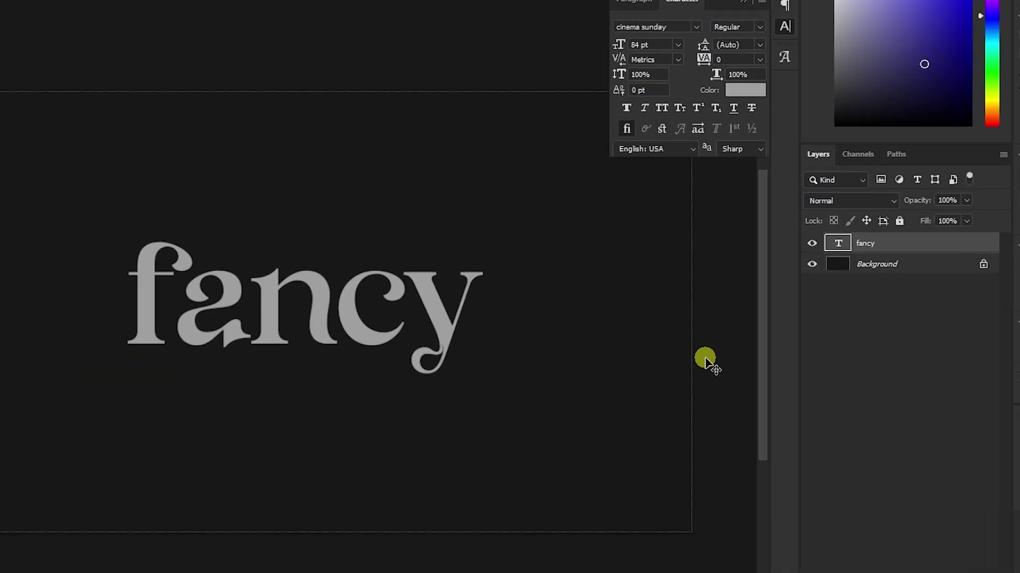
key("ctrl+shift+z")
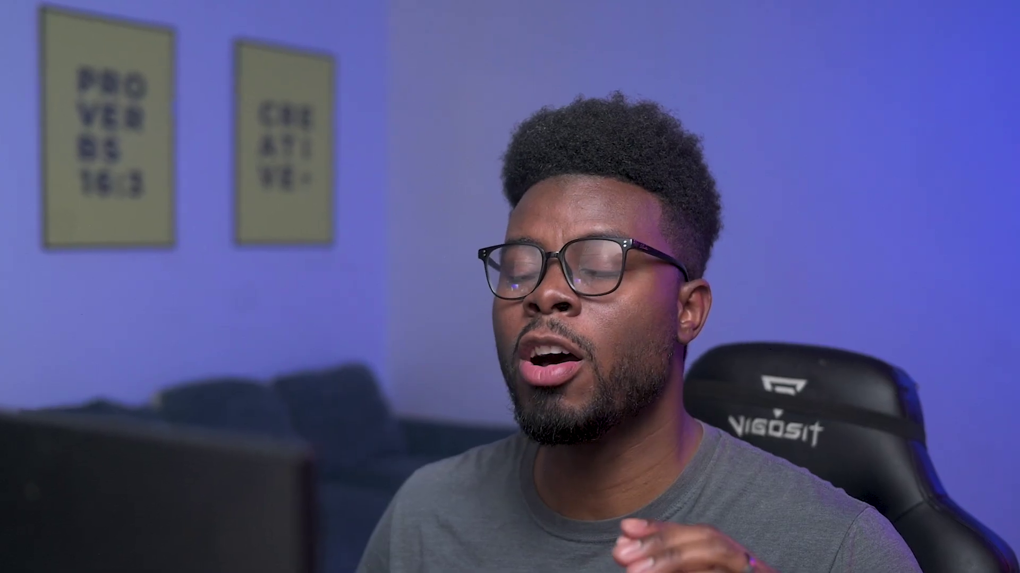